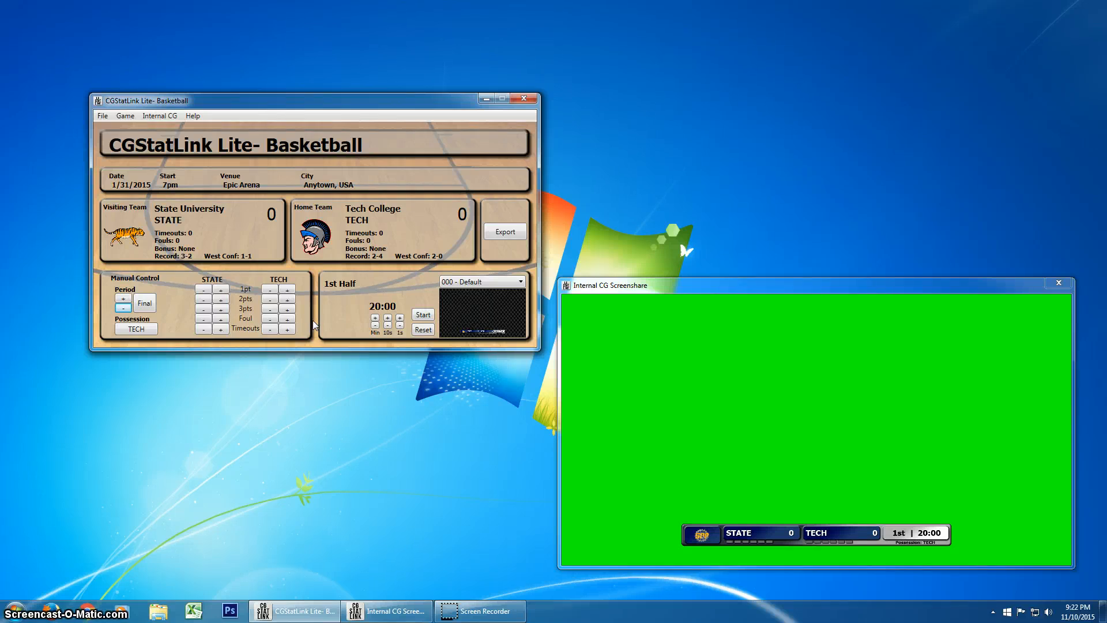
- Advance the game period through the second half and both overtimes, and return it to the 1st half
left_click(300, 253)
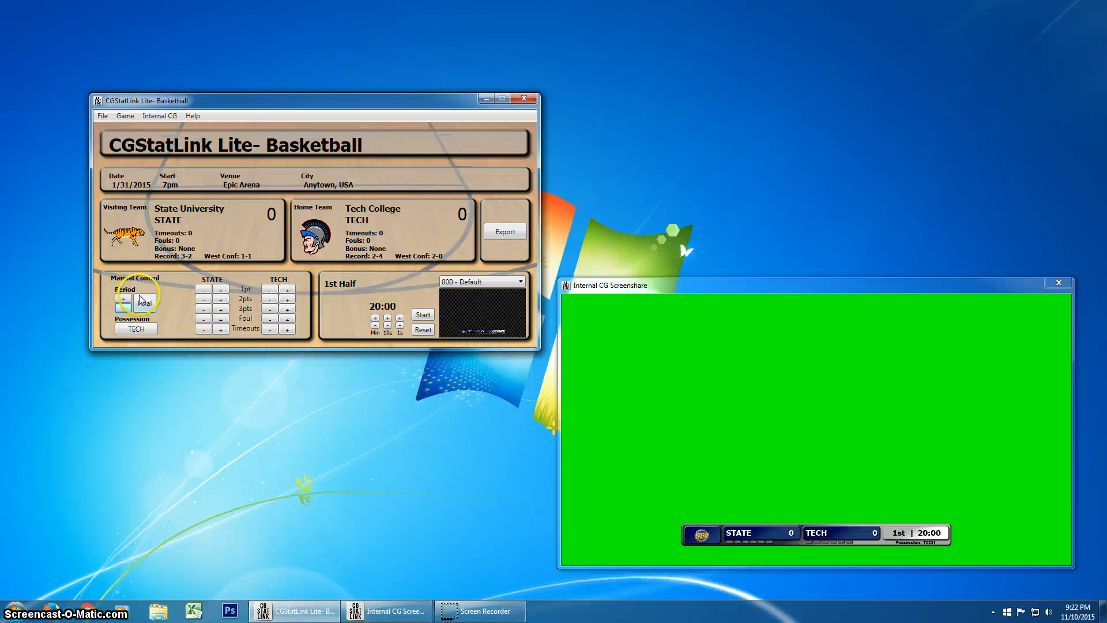
left_click(124, 303)
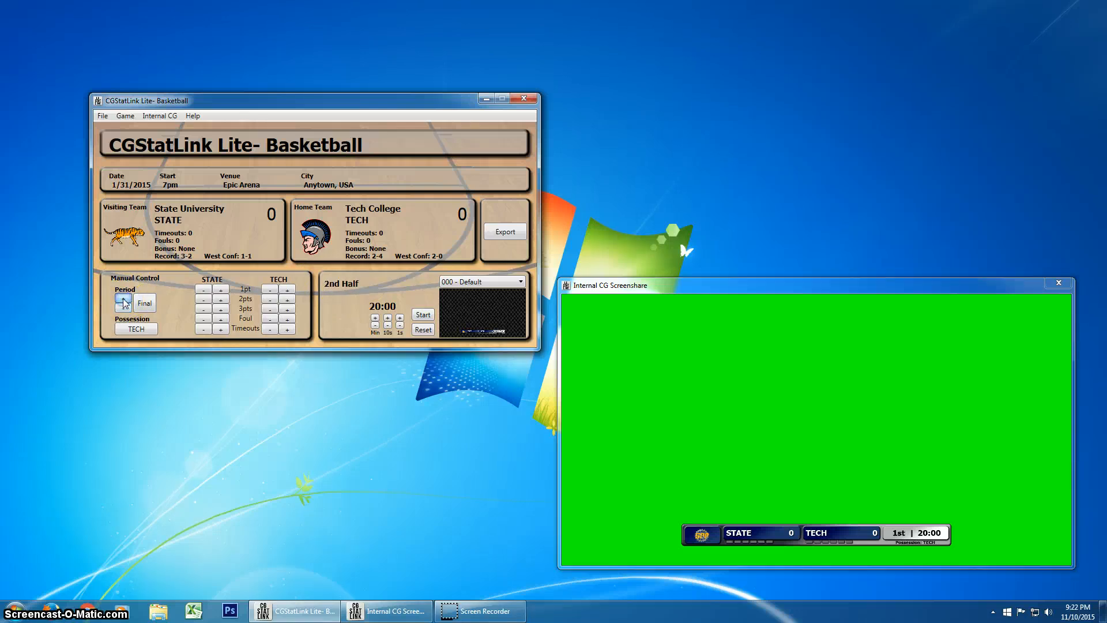
left_click(124, 304)
left_click(124, 301)
left_click(123, 309)
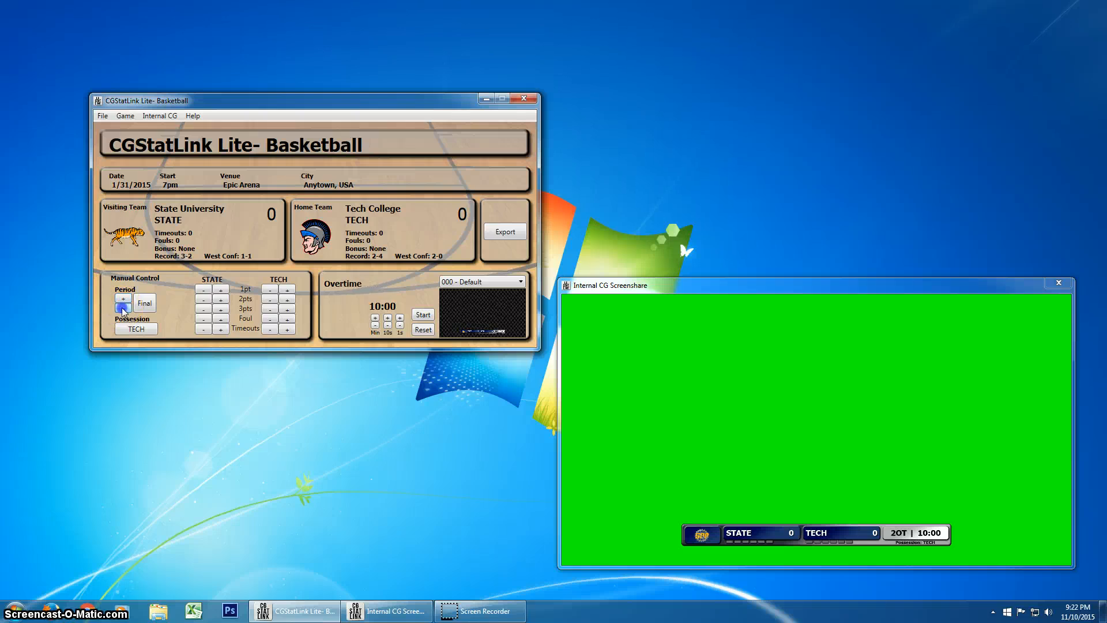
left_click(124, 309)
left_click(124, 309)
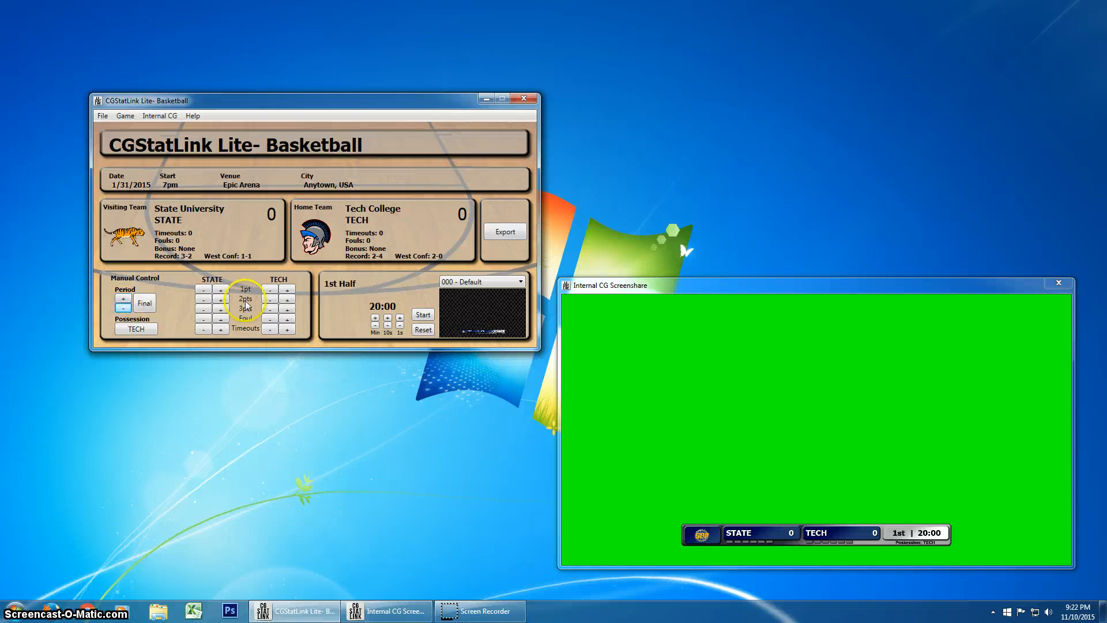
- Open the clock settings and set the halves length to 10, keeping the extra period length at 10
left_click(103, 117)
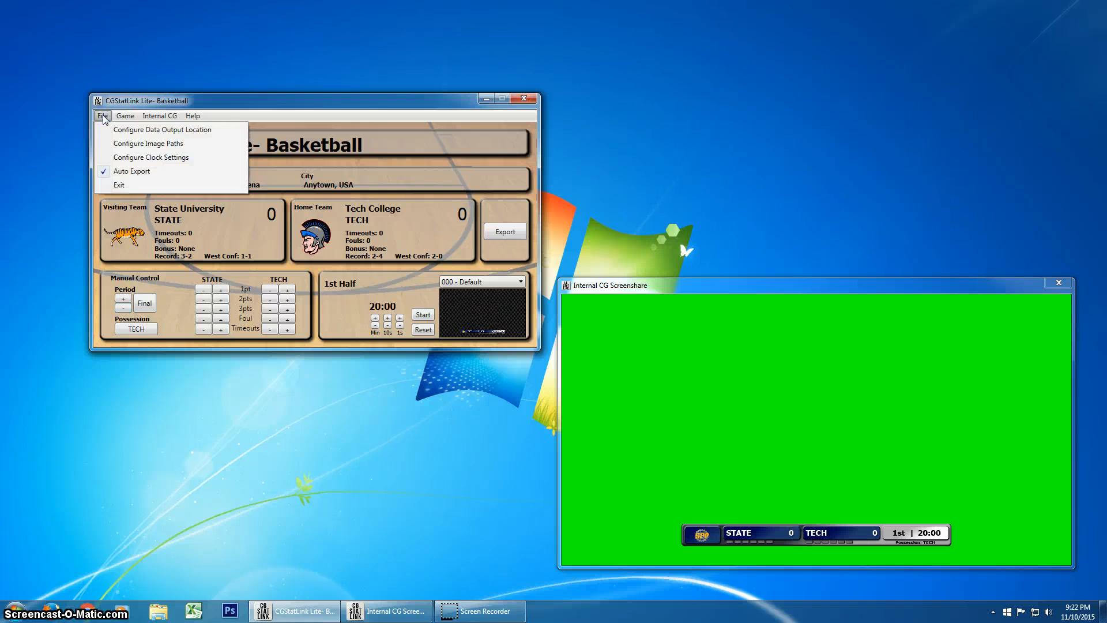
left_click(147, 159)
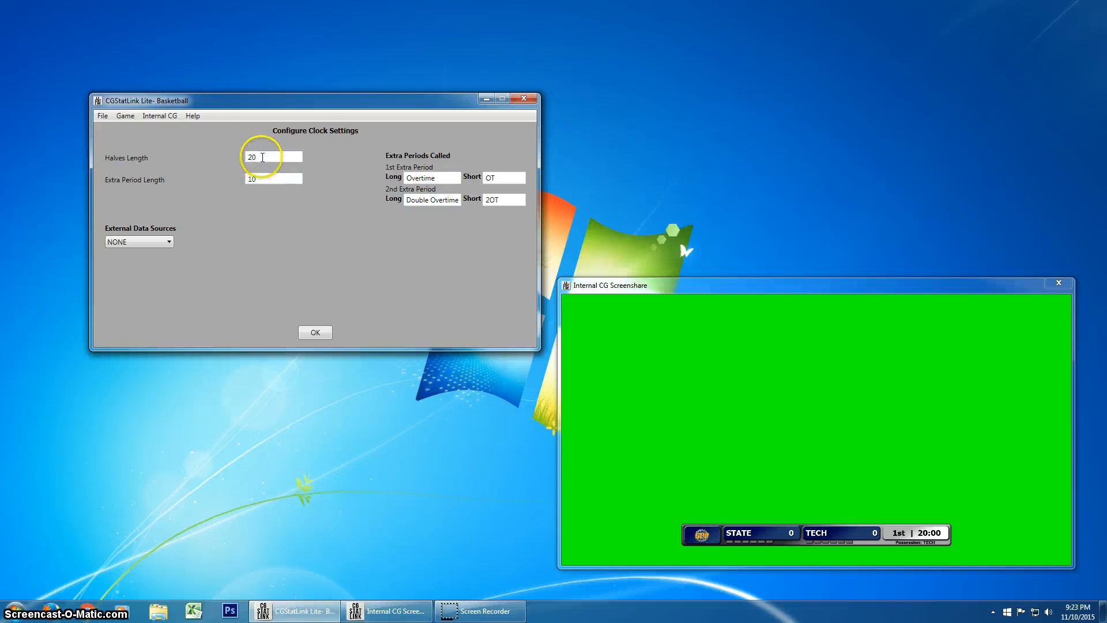
left_click_drag(256, 179, 200, 154)
type("10")
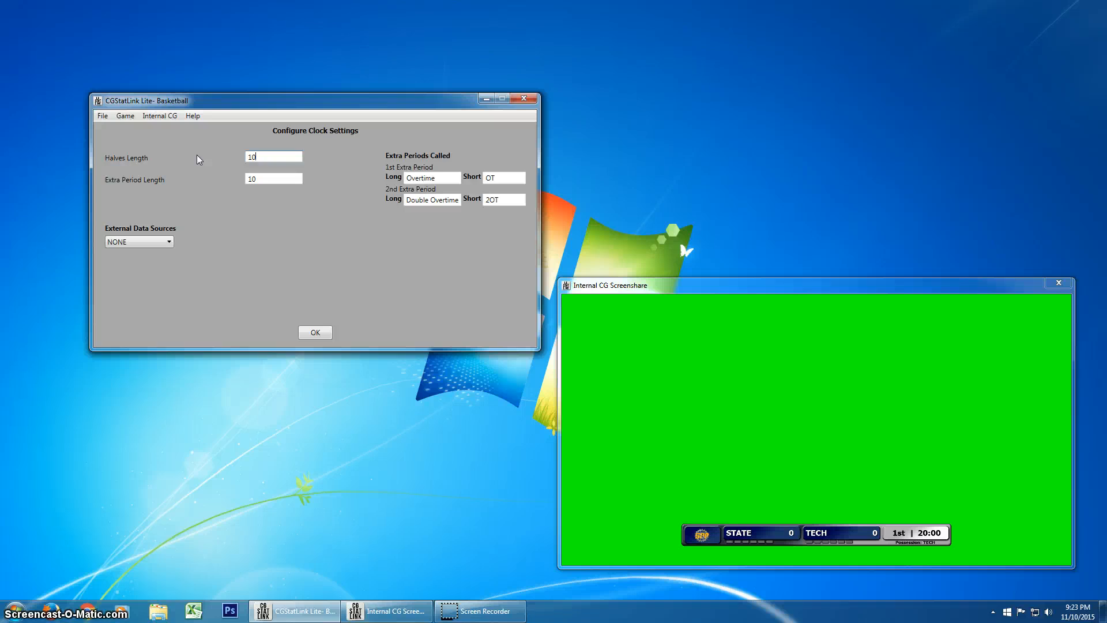
left_click_drag(268, 180, 224, 177)
left_click(274, 180)
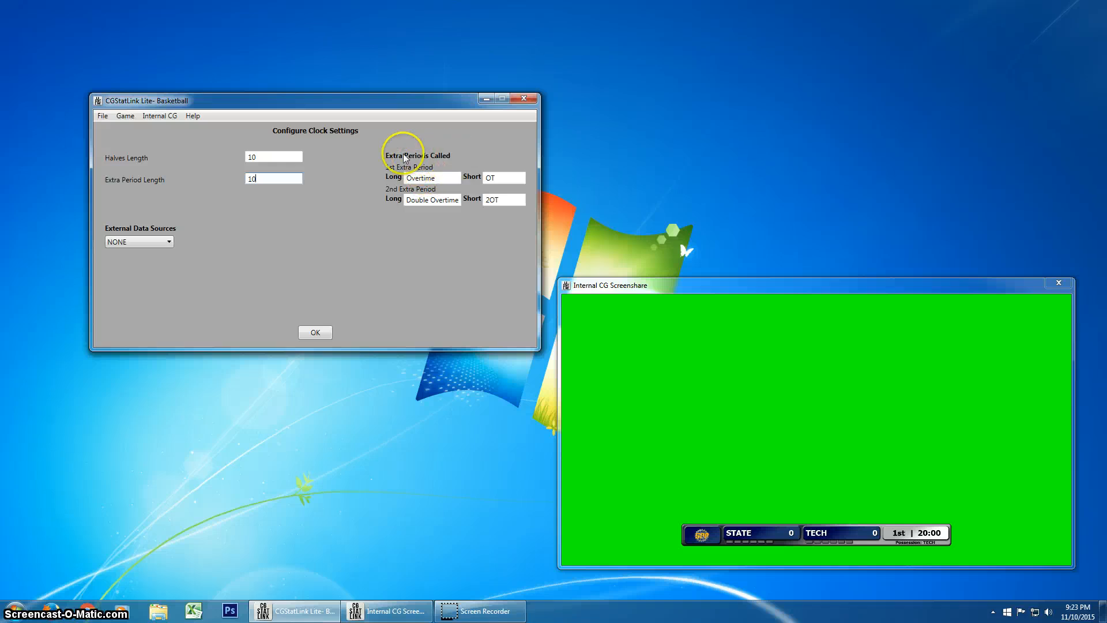
- Name the first extra period "Third Quarter" with the short label "3rd"
left_click_drag(447, 182, 342, 175)
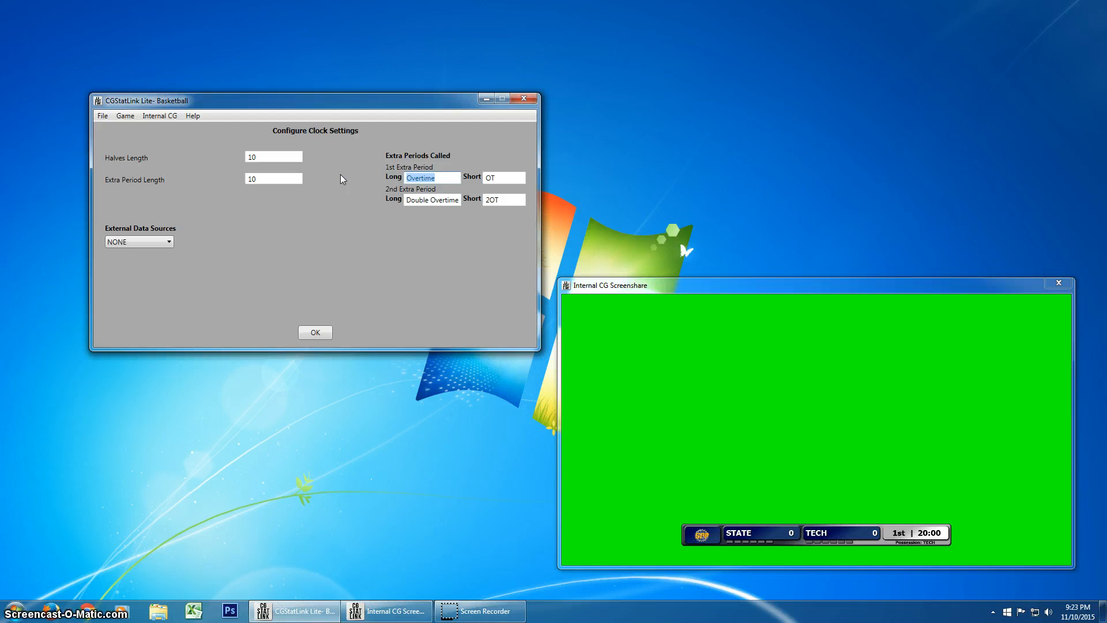
type("Third")
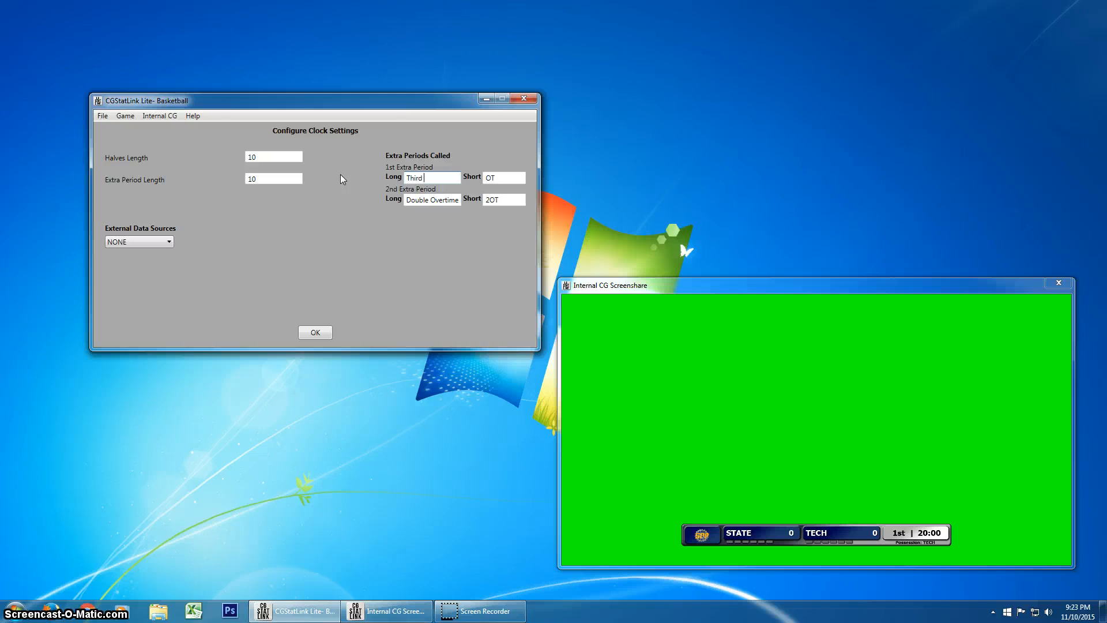
type(" Quarte")
type("r")
key("Tab")
key("BackSpace")
type("3rd")
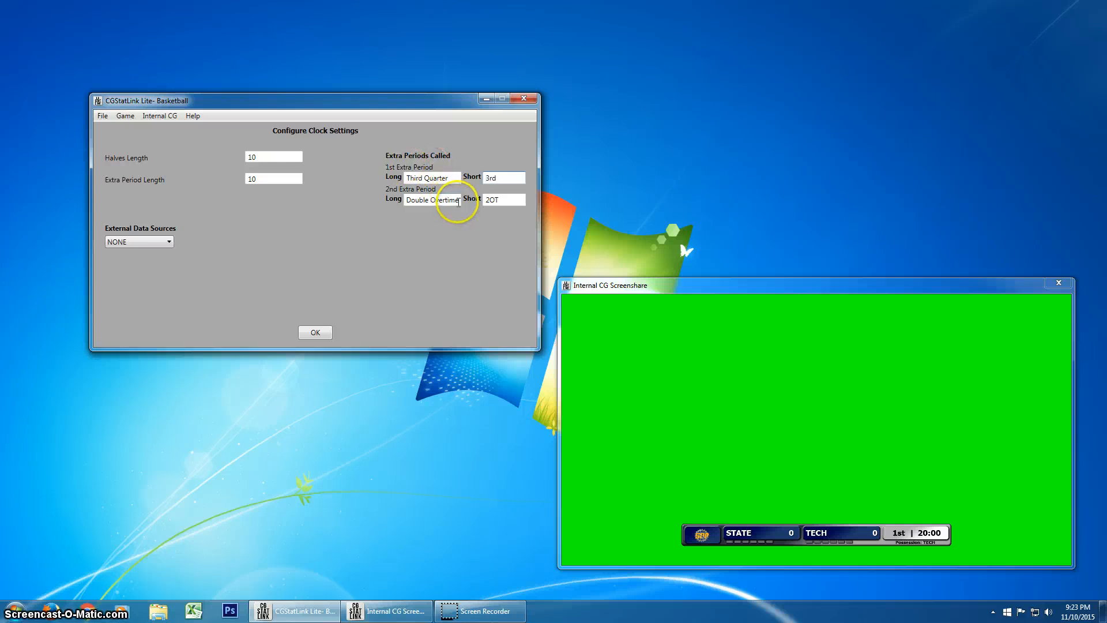
- Name the second extra period "Fourth Quarter" with the short label "4th" and save the clock settings
key("Tab")
type("Fou")
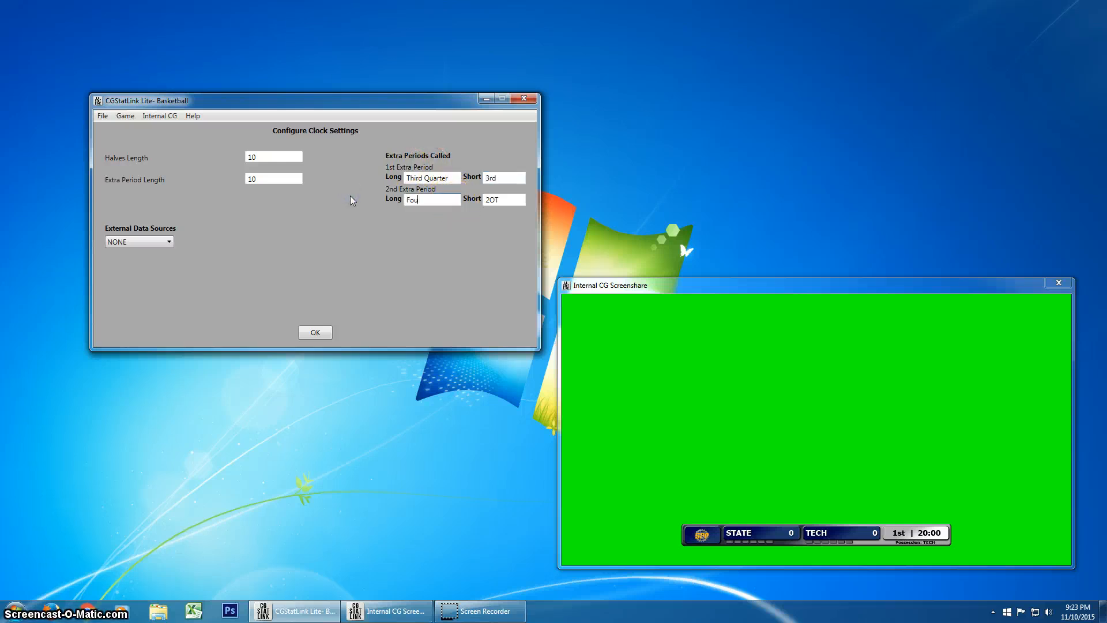
type("rth Quarter")
left_click(501, 195)
left_click_drag(502, 200, 444, 202)
type("4th")
left_click(315, 335)
- Step the game period through all four periods, back to the 2nd Half, and up to Fourth Quarter again
left_click(123, 301)
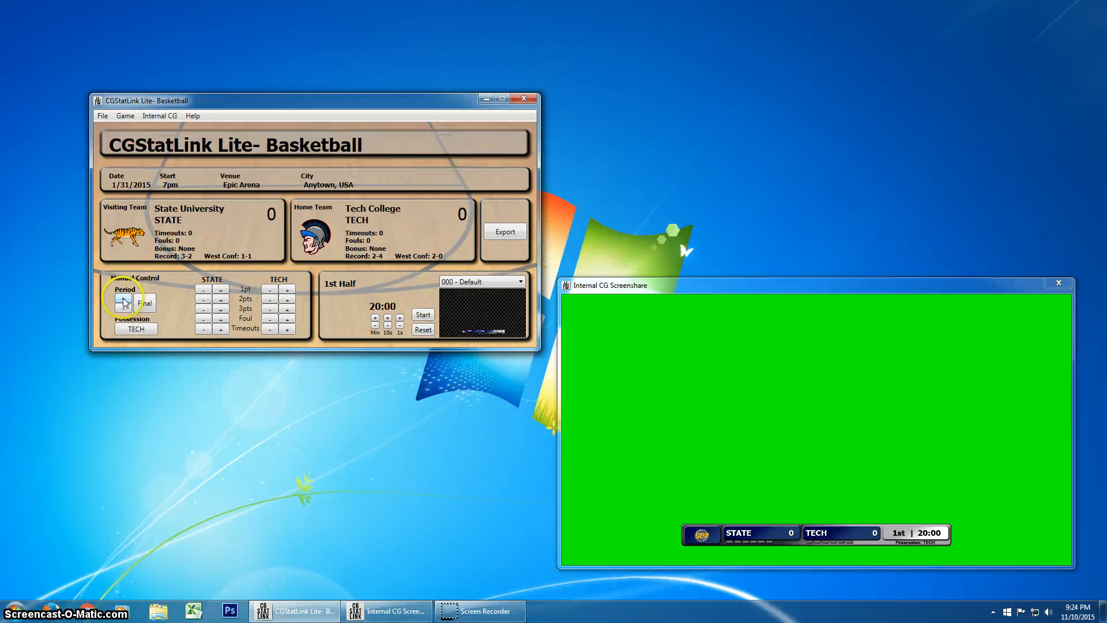
left_click(124, 301)
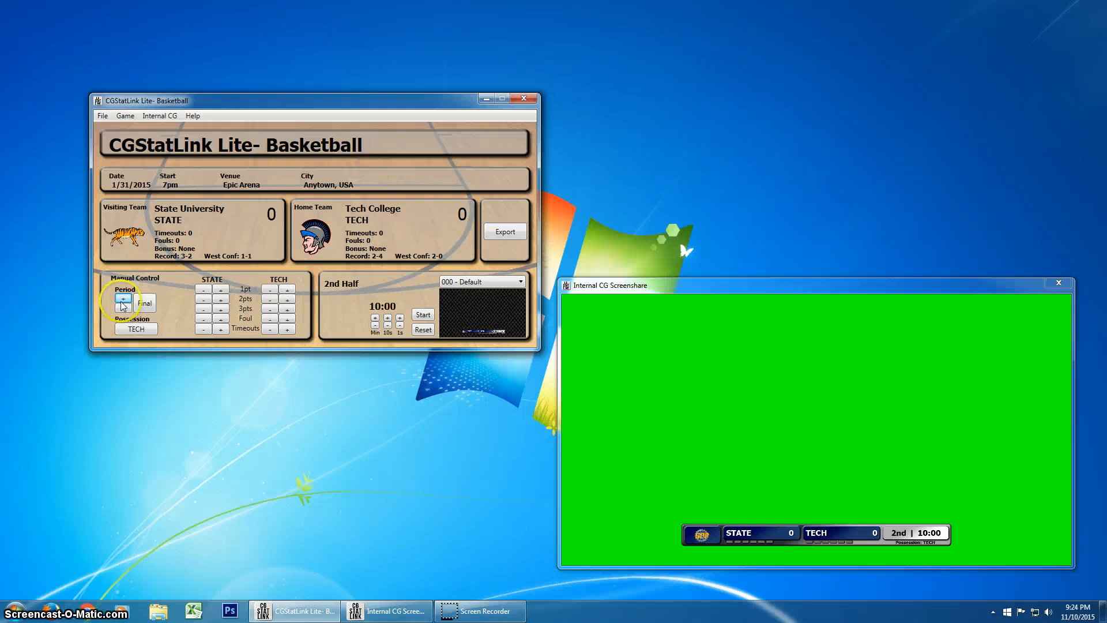
left_click(123, 308)
left_click(123, 299)
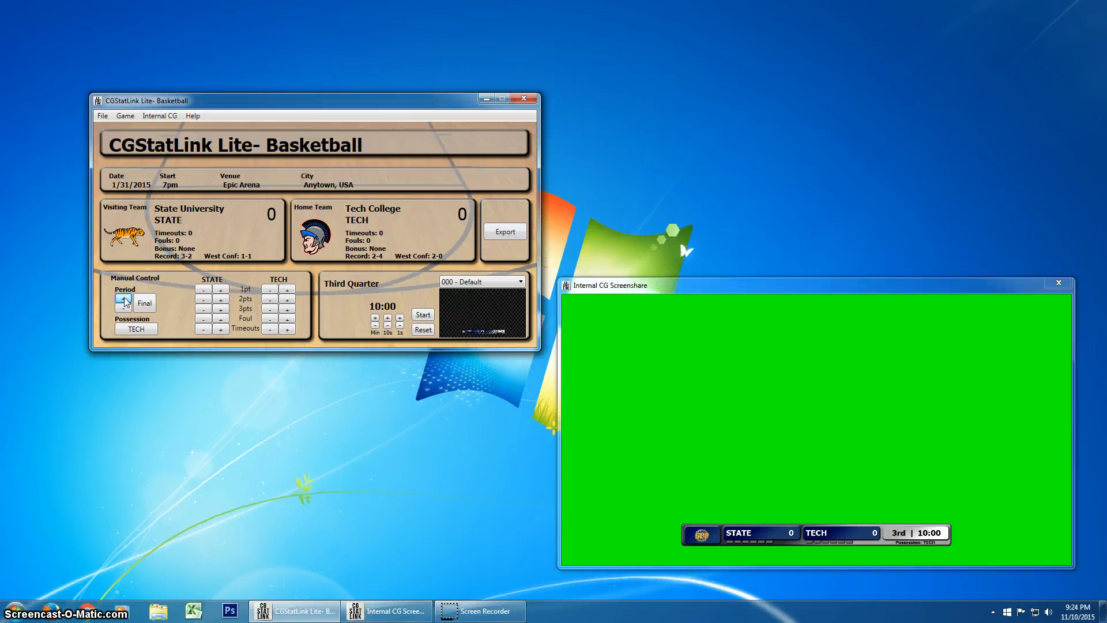
left_click(123, 299)
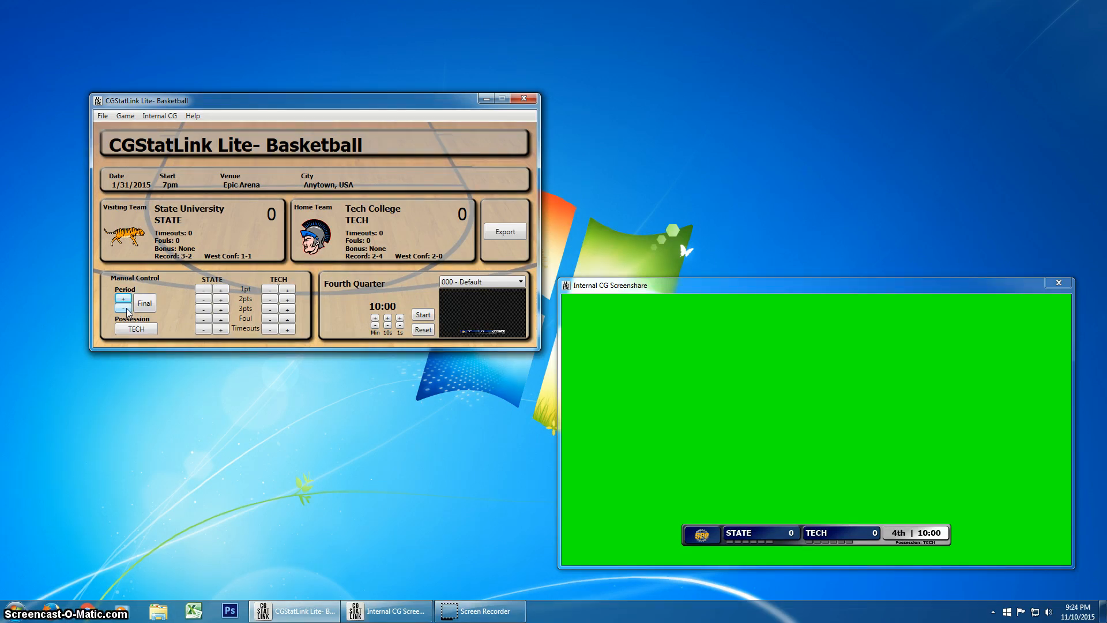
left_click(124, 308)
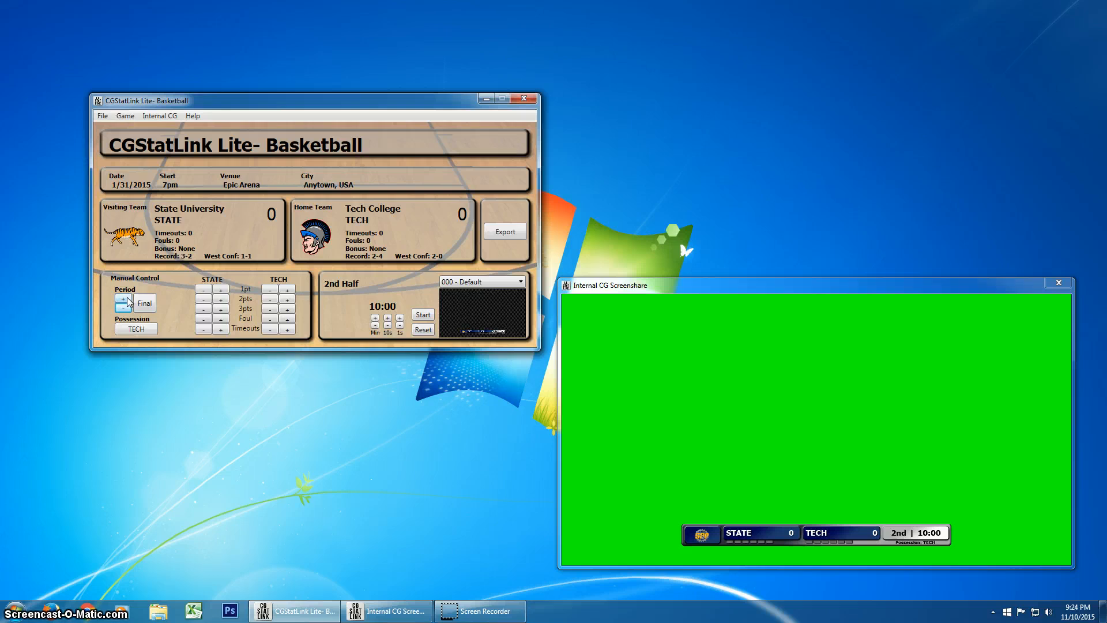
left_click(127, 298)
left_click(127, 299)
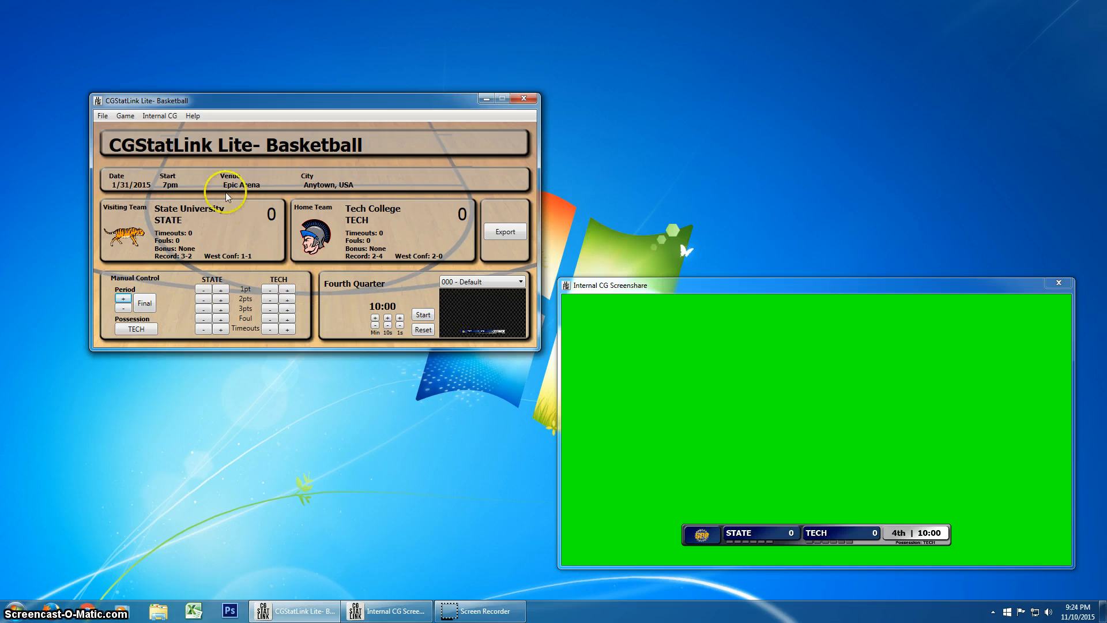
- Reopen the clock settings and set the extra period length to 5
left_click(101, 117)
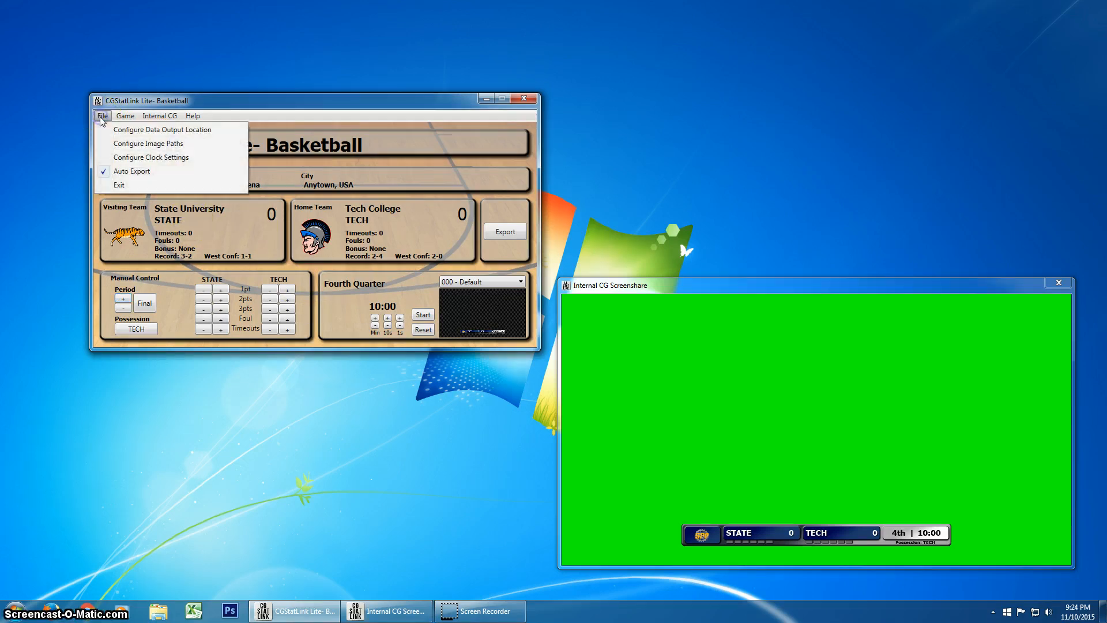
left_click(150, 157)
left_click(278, 181)
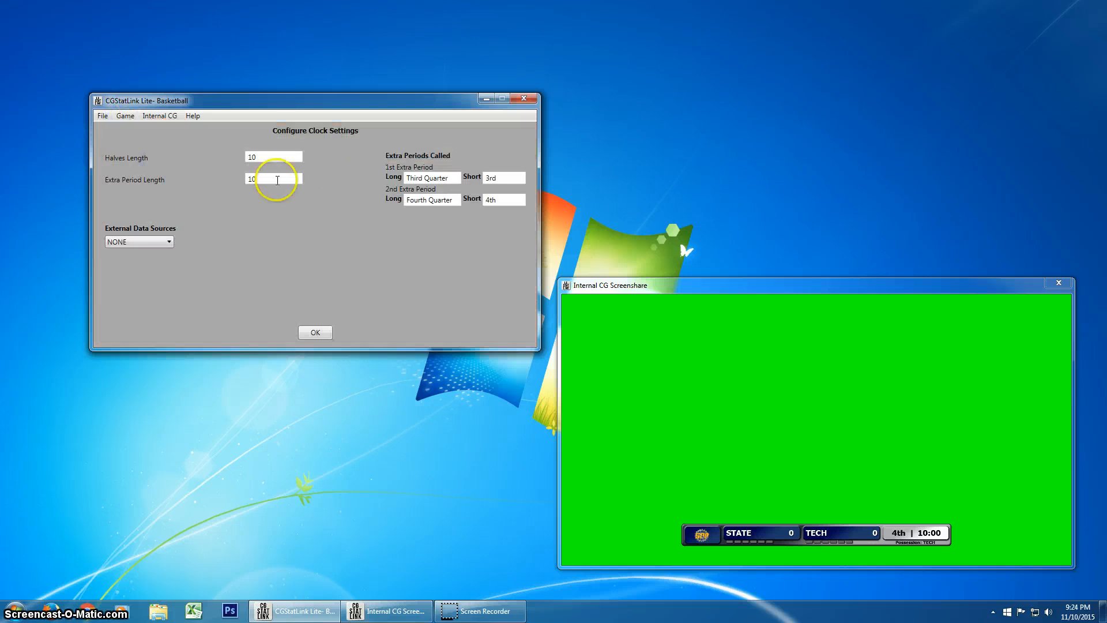
left_click_drag(278, 180, 229, 178)
type("5")
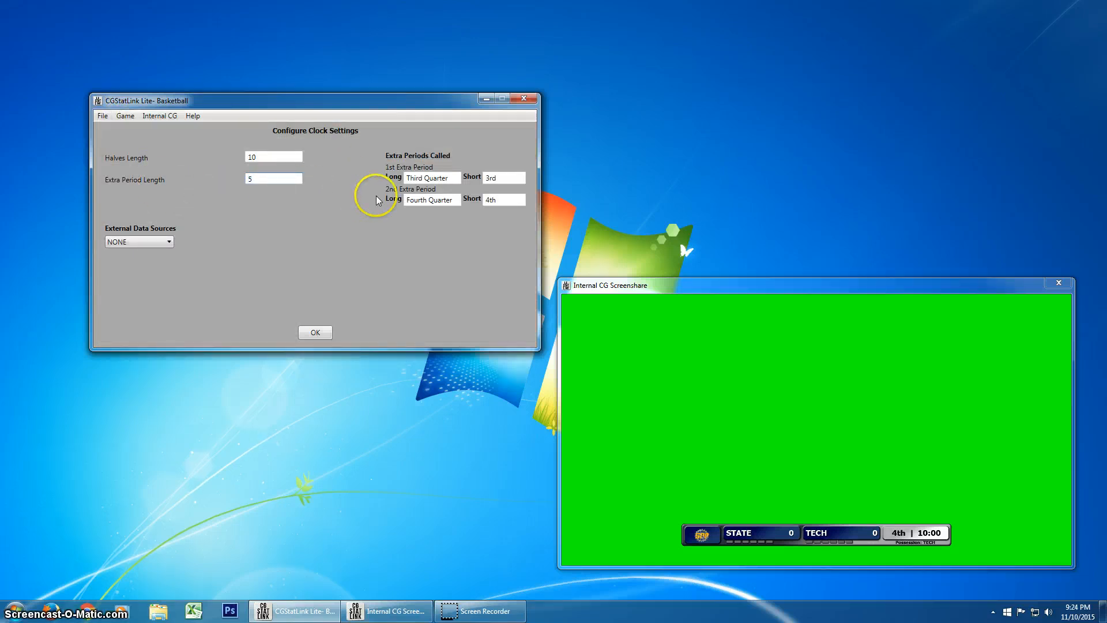
- Rename the first extra period "Overtime" with the short label "OT"
left_click_drag(443, 185, 328, 184)
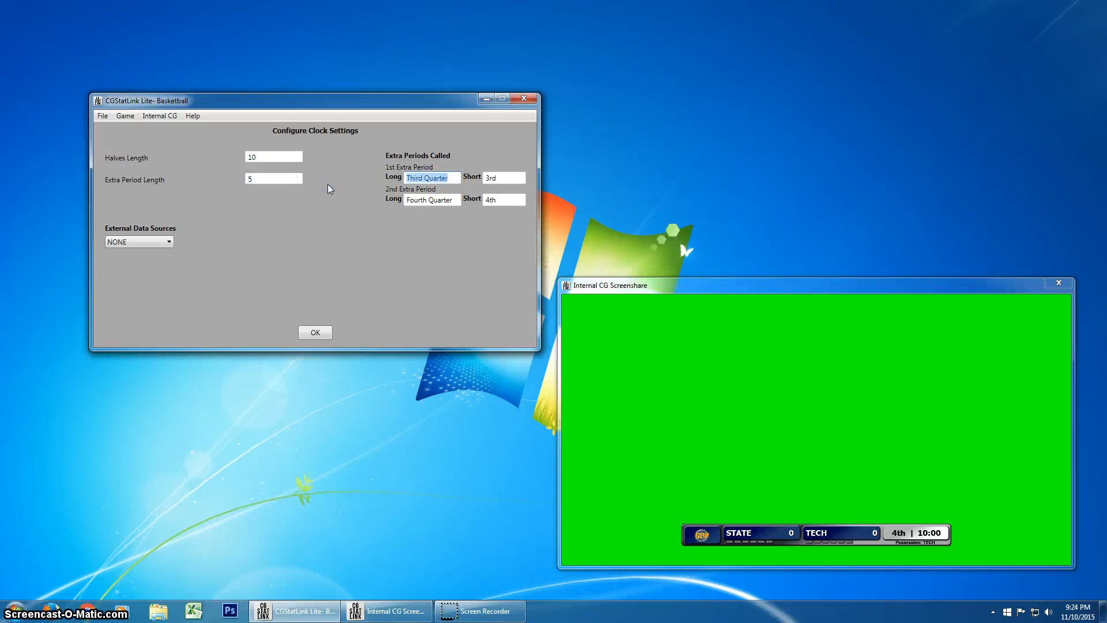
type("Overtime")
key("Tab")
key("BackSpace")
key("BackSpace")
key("BackSpace")
type("OT")
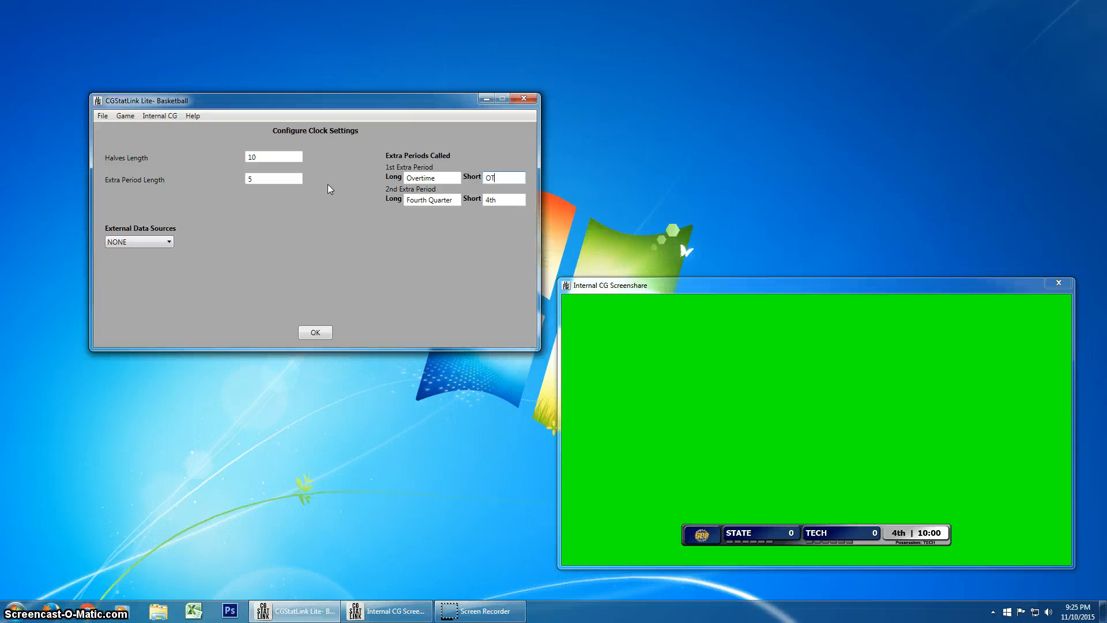
- Rename the second extra period "Double Overtime" with the short label "2OT" and save the clock settings
left_click_drag(458, 199, 367, 206)
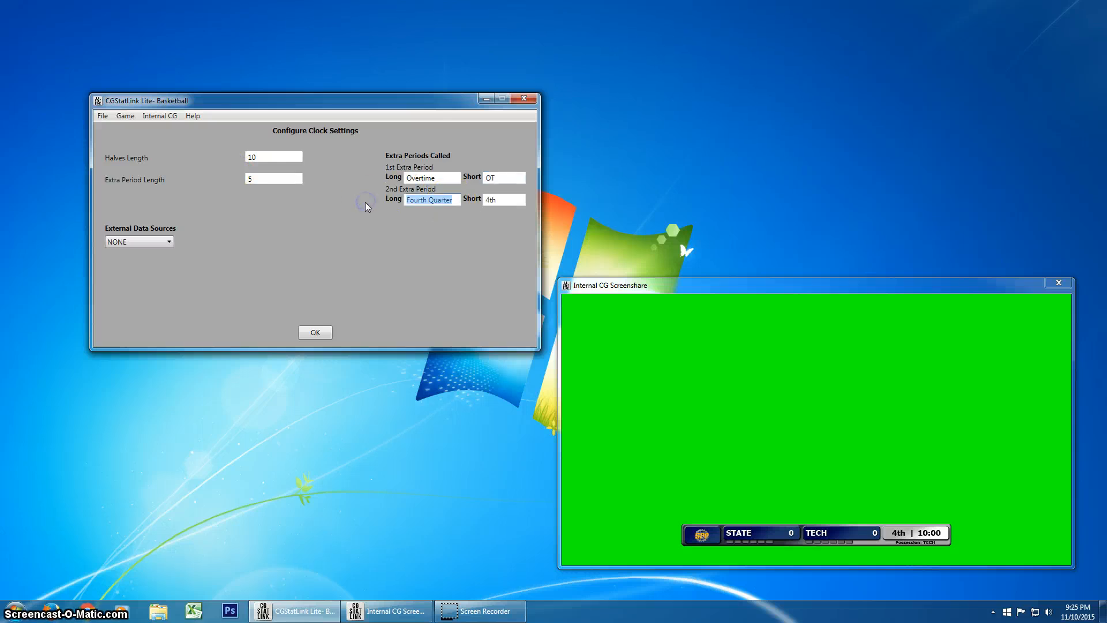
type("Double")
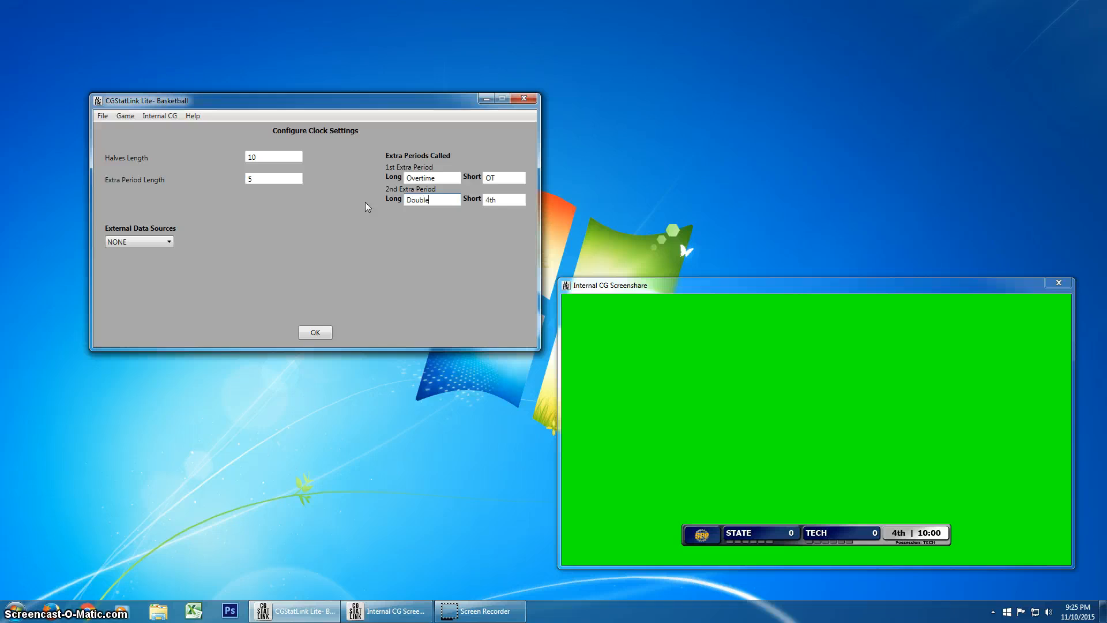
type(" Overtime")
key("Tab")
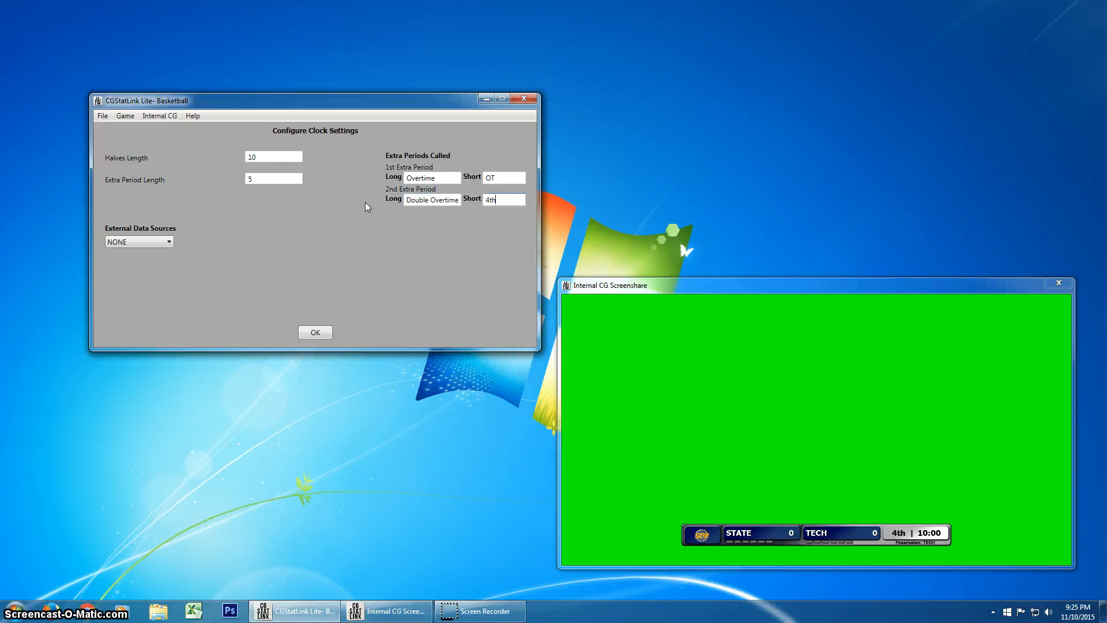
key("BackSpace")
key("BackSpace")
key("BackSpace")
type("2OT")
left_click(315, 333)
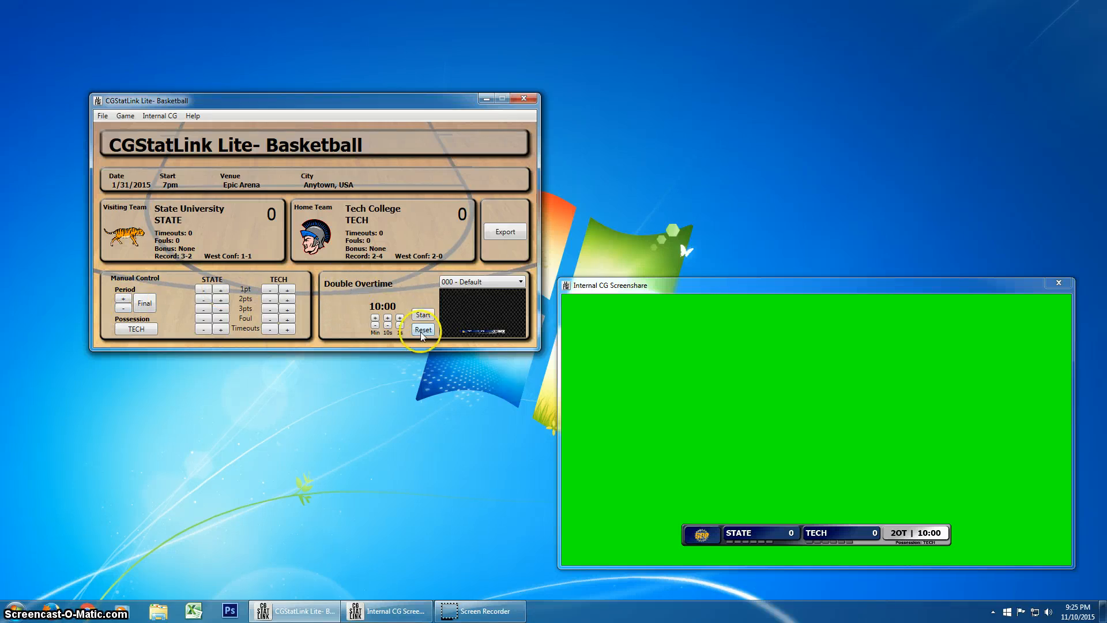
- Step the game period back to Overtime and forward to Double Overtime to apply the new period length
left_click(124, 309)
left_click(372, 309)
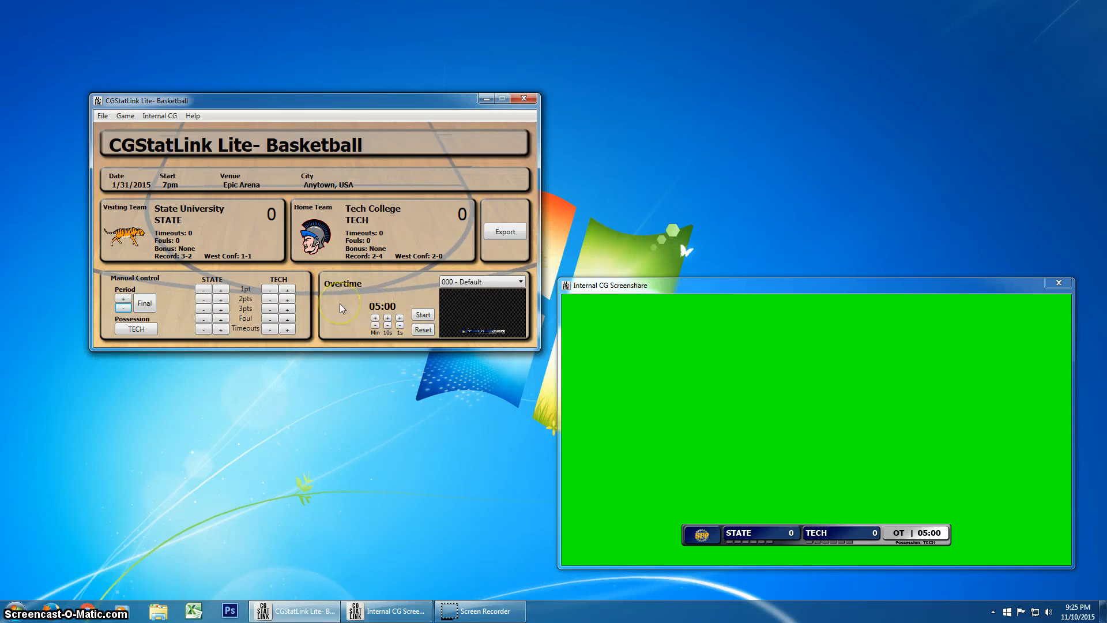
left_click(123, 299)
left_click(378, 410)
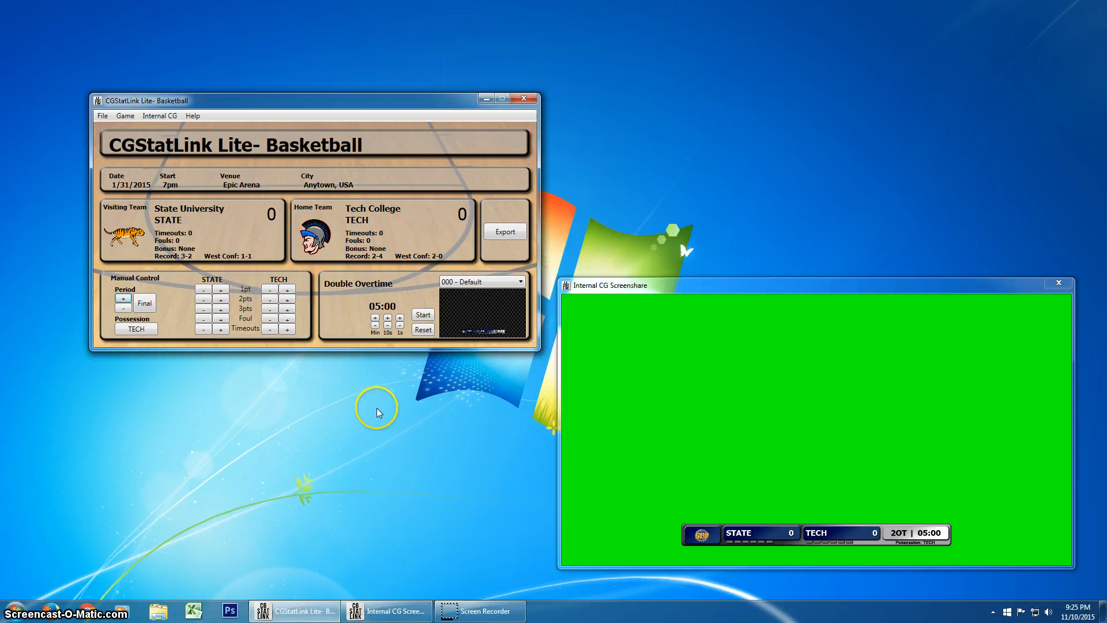